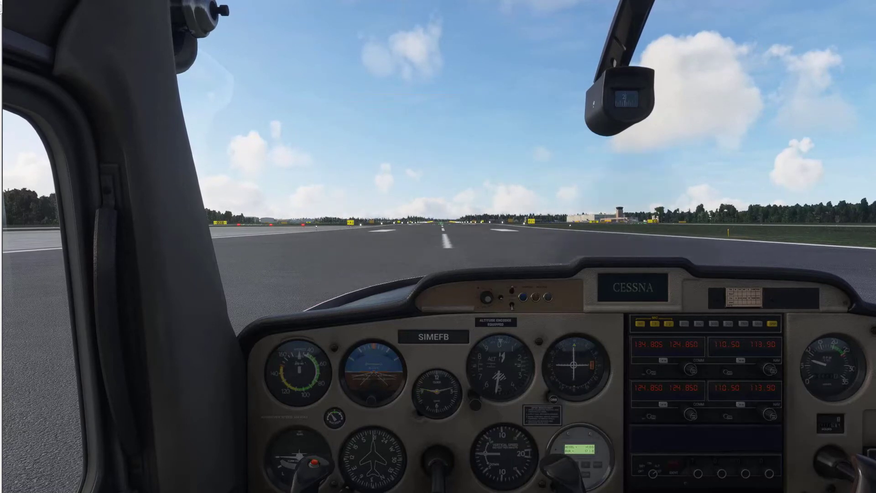
# Bring the Sim EFB window forward and keep Examples as the flight-bag category
pyautogui.moveTo(439, 492)
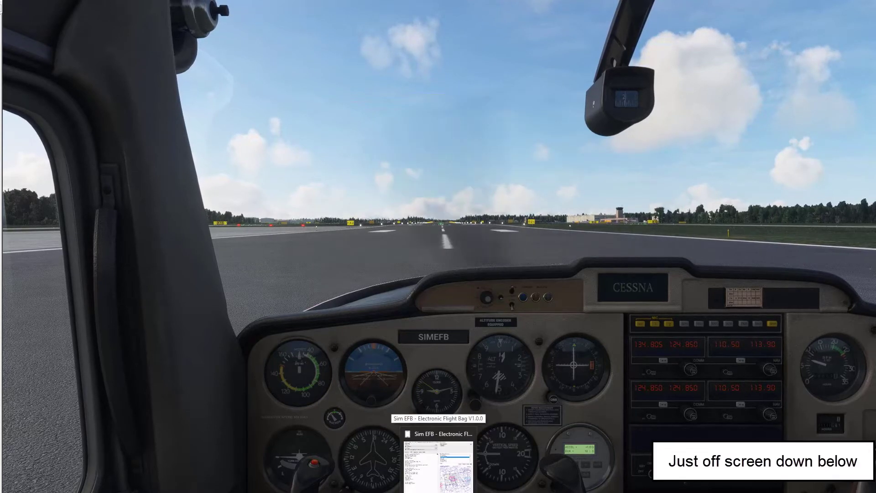
pyautogui.click(440, 477)
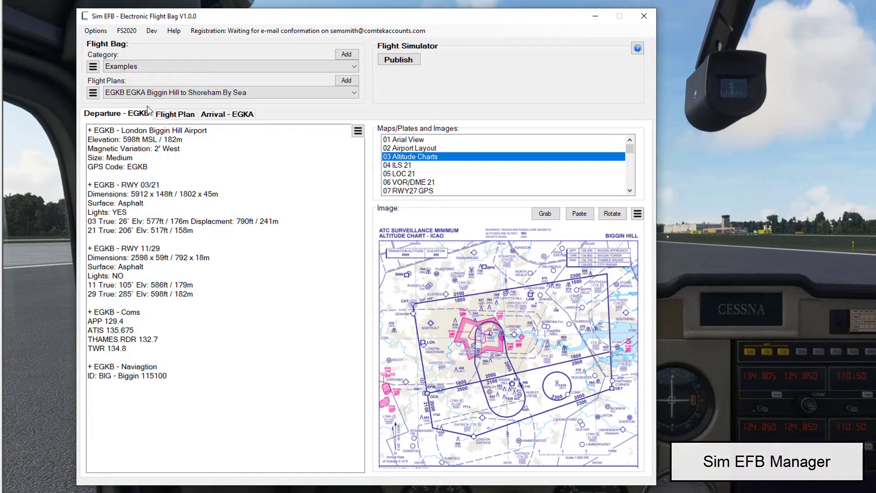
pyautogui.click(146, 69)
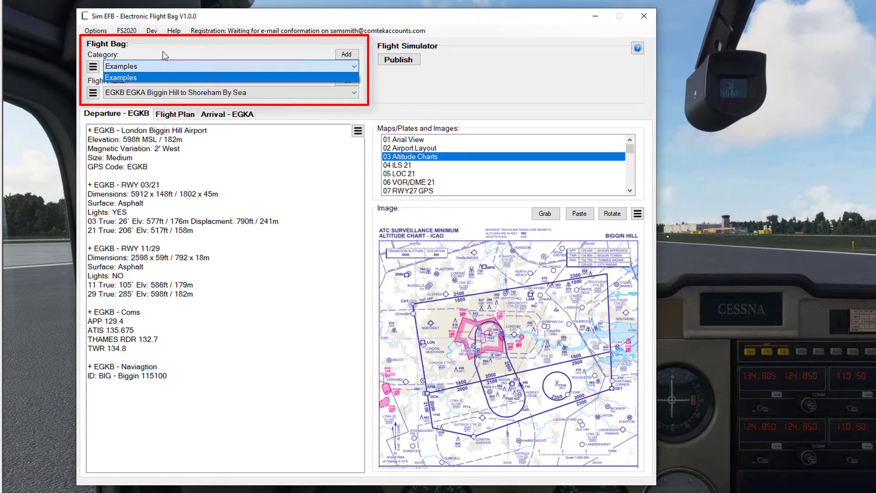
pyautogui.click(160, 77)
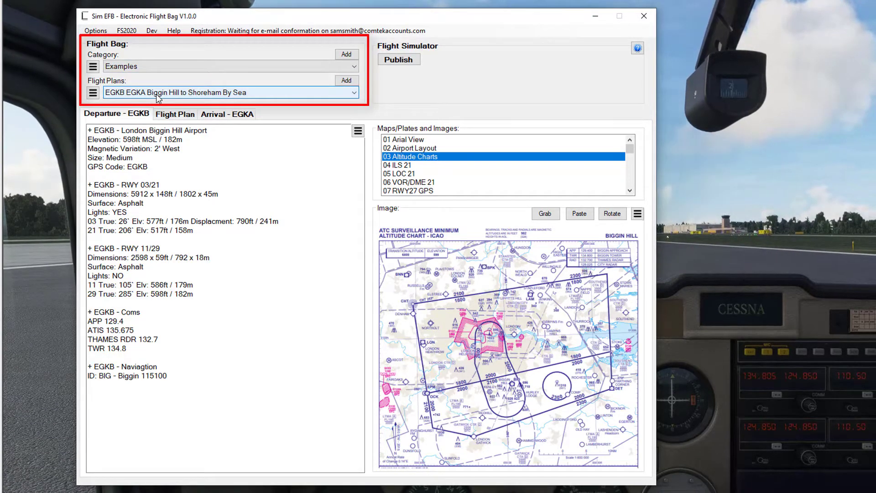
# Load the Biggin Hill to Shoreham By Sea plan from the Flight Plans list
pyautogui.click(156, 94)
pyautogui.click(189, 121)
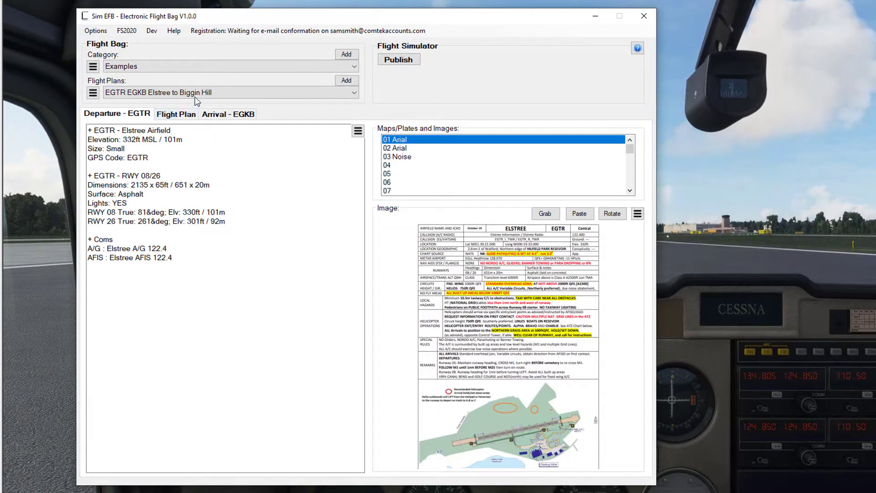
pyautogui.click(188, 92)
pyautogui.click(189, 113)
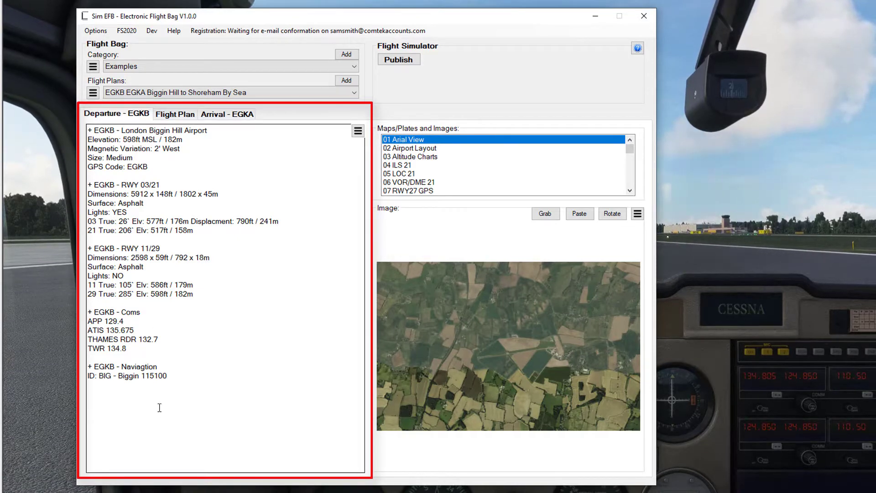
pyautogui.moveTo(172, 377); pyautogui.dragTo(172, 172)
pyautogui.click(172, 172)
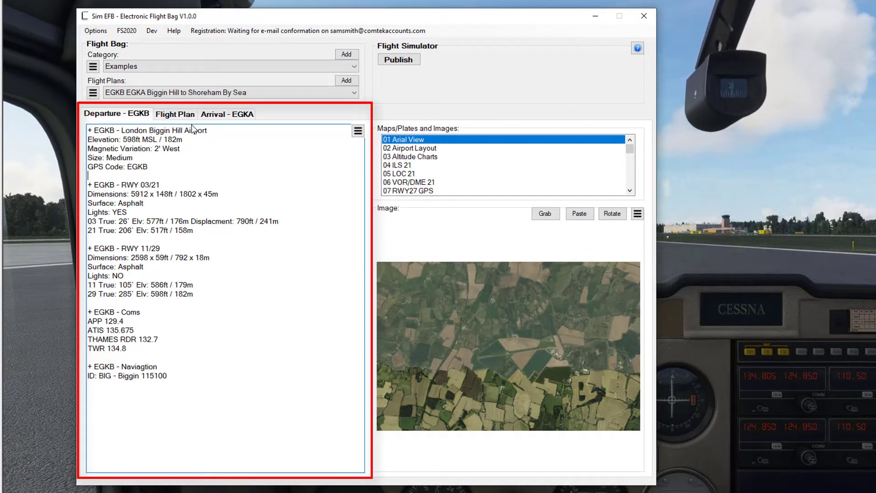
pyautogui.click(219, 121)
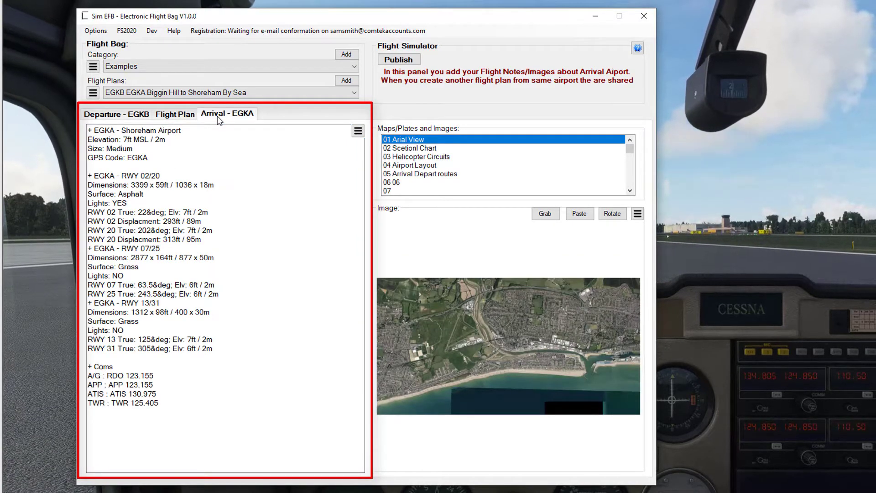
pyautogui.click(149, 117)
pyautogui.click(221, 119)
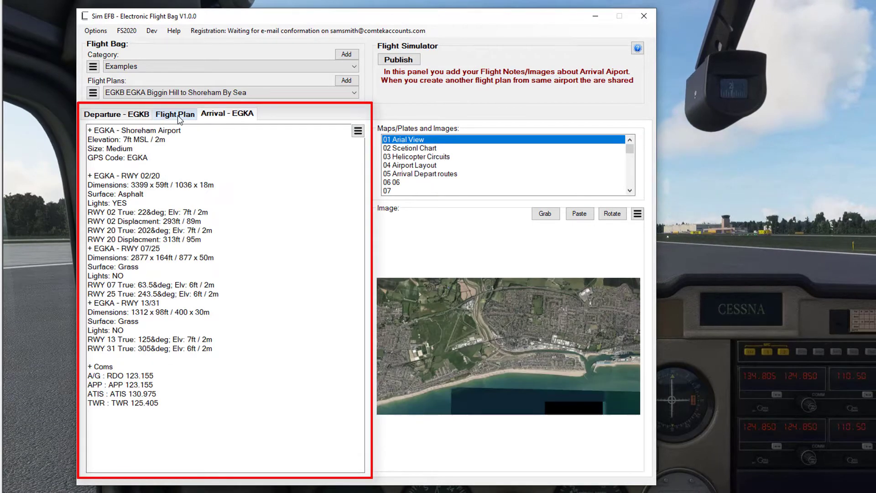
pyautogui.click(129, 116)
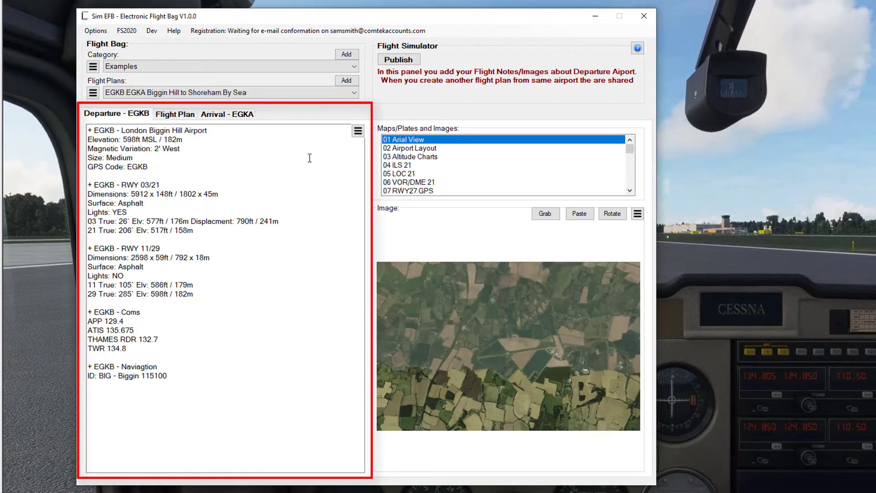
# Browse the LOC 21, ILS 21, Altitude Charts and Airport Layout images, then view the Flight Plan route notes
pyautogui.click(416, 175)
pyautogui.click(406, 165)
pyautogui.click(408, 156)
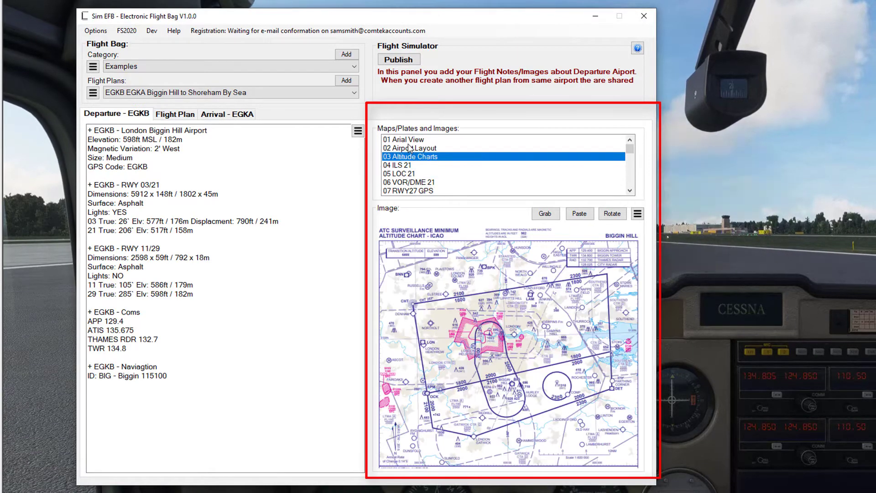
pyautogui.click(408, 148)
pyautogui.click(409, 166)
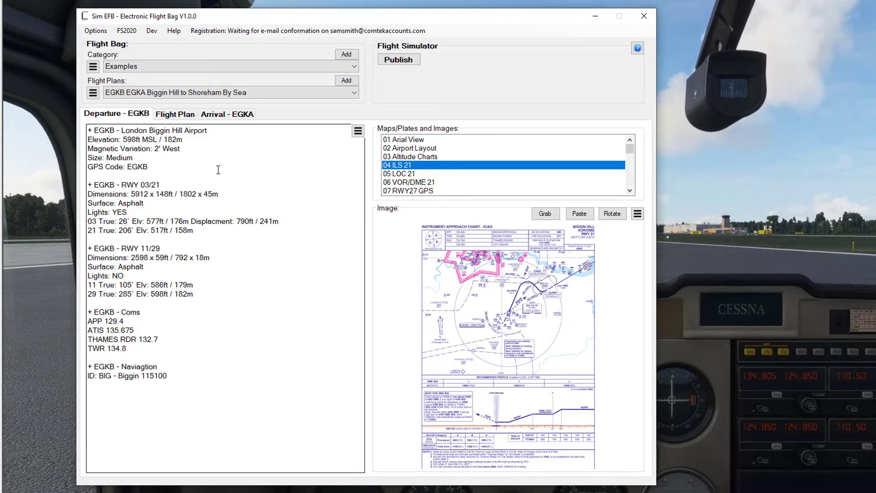
pyautogui.click(179, 115)
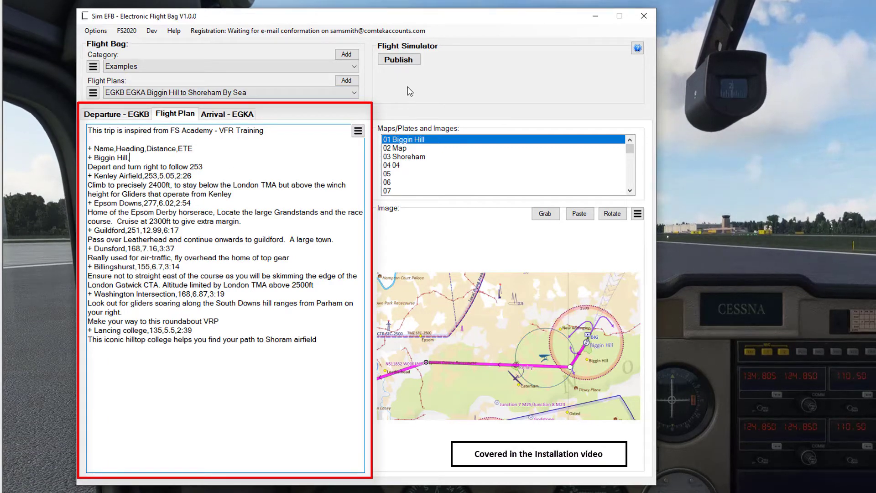
# Publish the flight plan to FS2020 and minimise Sim EFB to reveal the cockpit
pyautogui.click(399, 60)
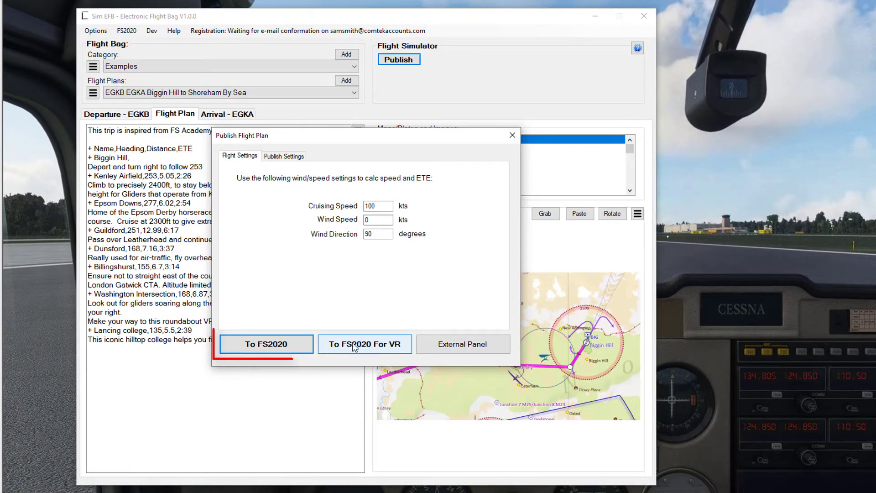
pyautogui.click(288, 349)
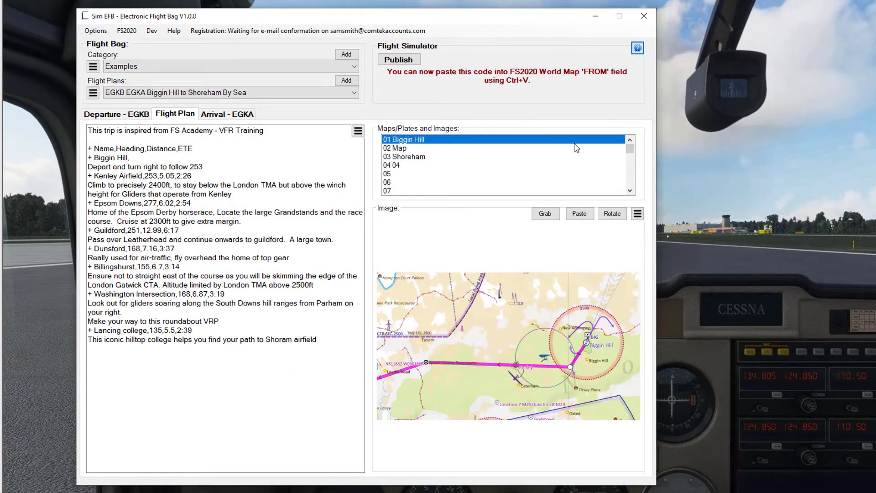
pyautogui.click(771, 159)
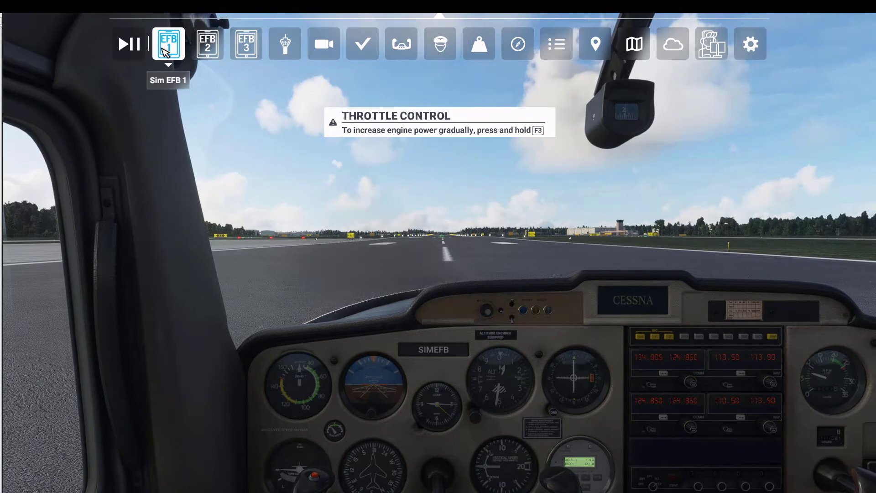
# Open the EFB 1 in-sim panel showing the Biggin Hill to Shoreham plan notes
pyautogui.click(169, 53)
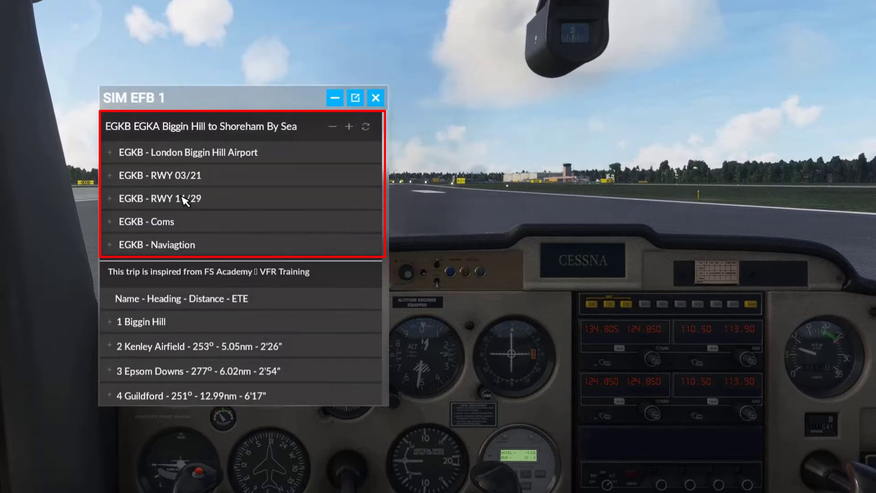
pyautogui.click(111, 180)
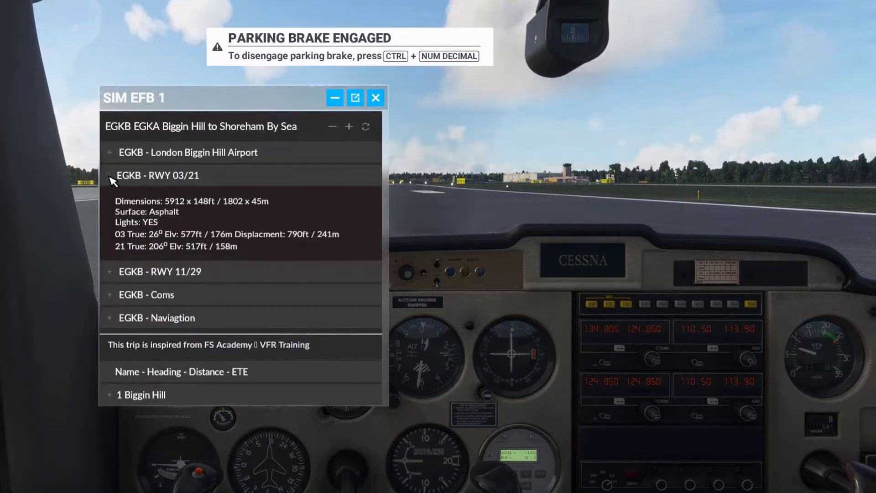
pyautogui.click(111, 180)
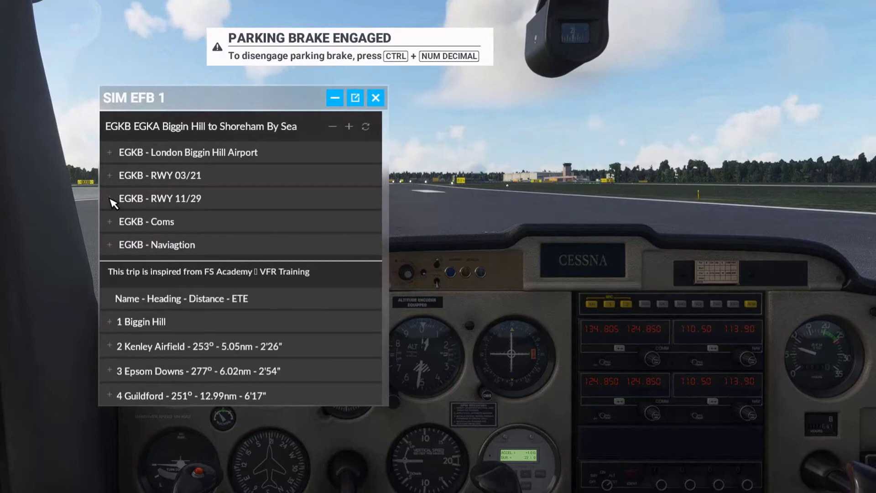
pyautogui.click(112, 200)
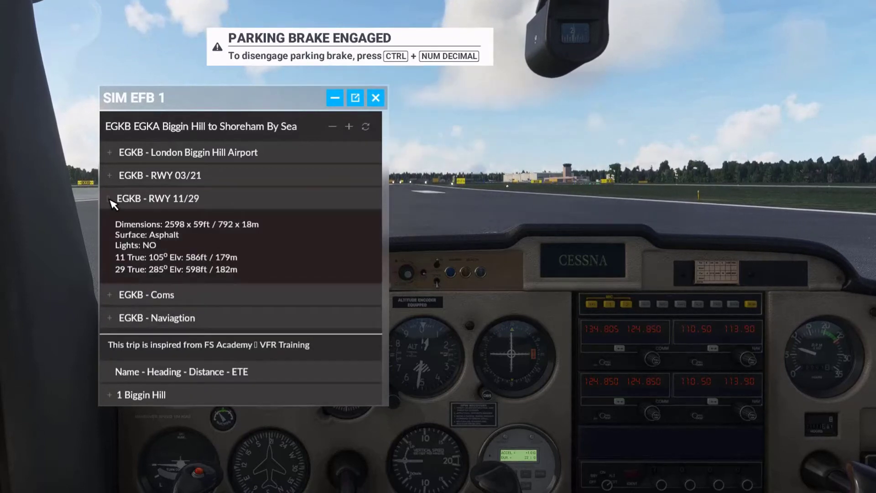
pyautogui.click(112, 200)
pyautogui.scroll(-3, 187, 283)
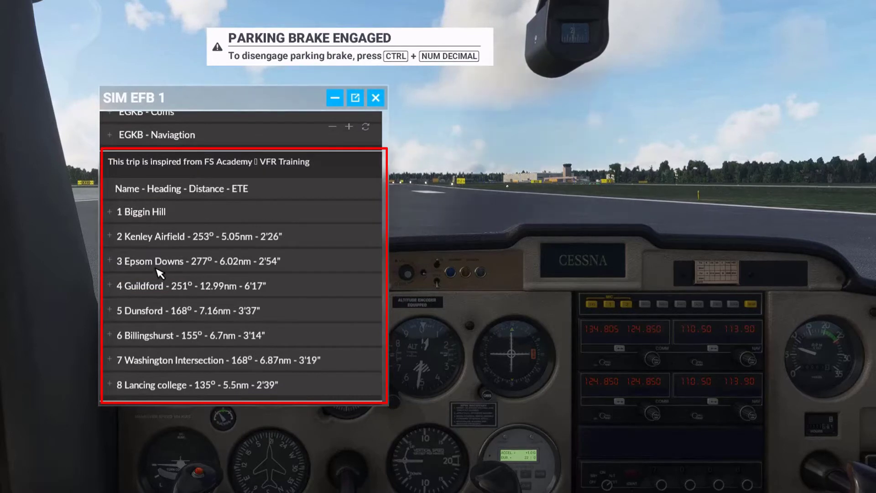
pyautogui.click(110, 261)
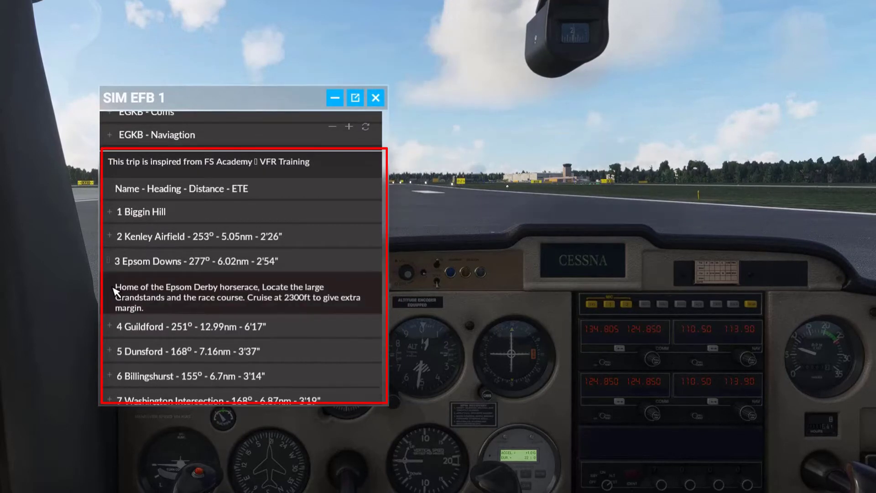
pyautogui.click(118, 334)
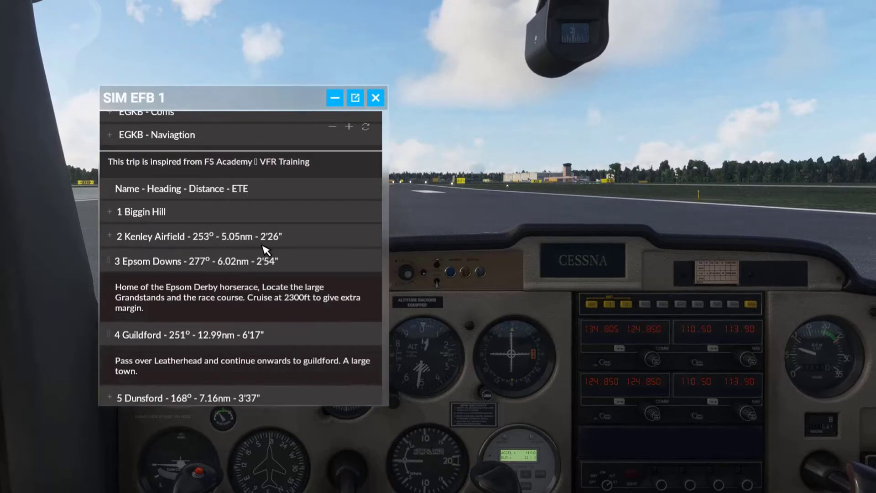
pyautogui.click(109, 261)
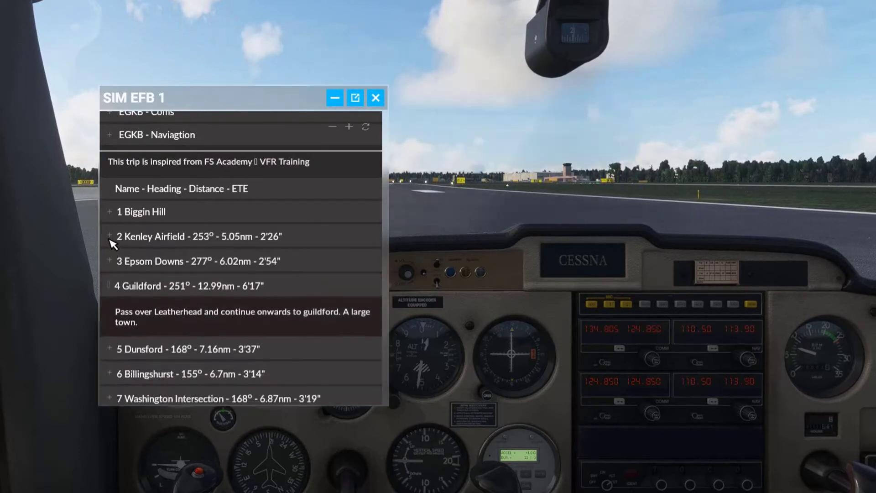
pyautogui.click(112, 285)
pyautogui.scroll(-2, 241, 305)
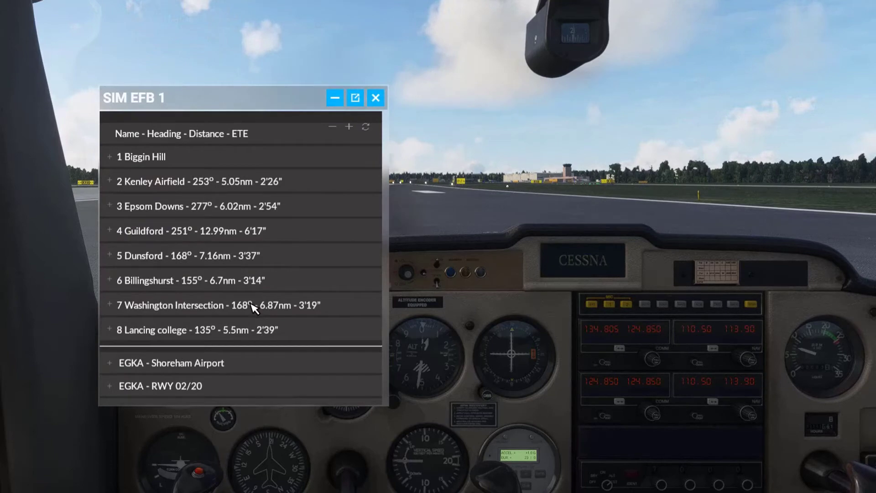
pyautogui.scroll(-4, 247, 304)
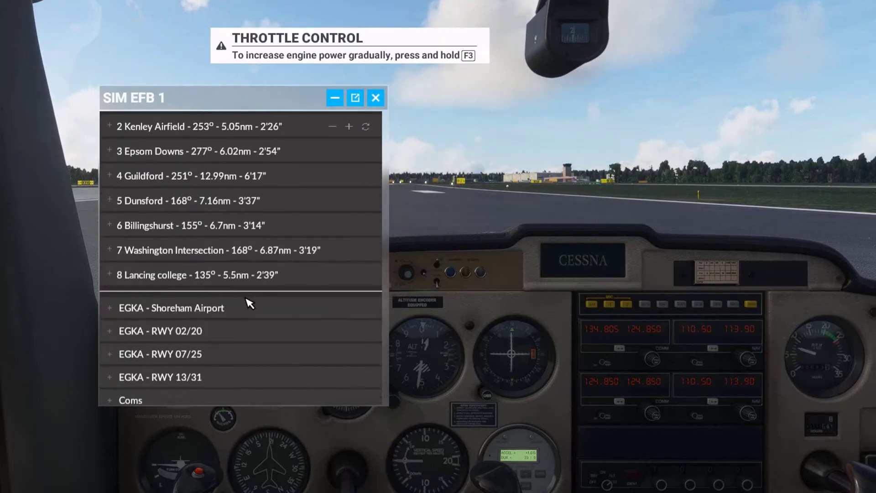
pyautogui.scroll(1, 185, 221)
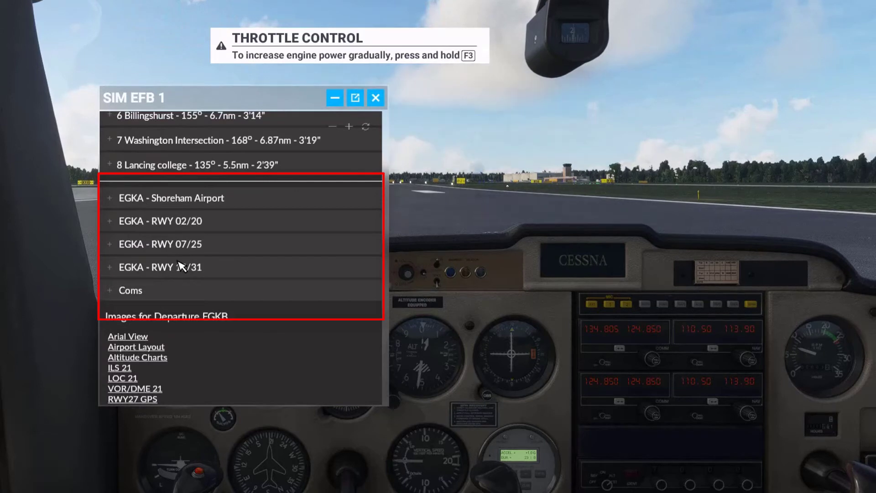
pyautogui.scroll(-4, 196, 311)
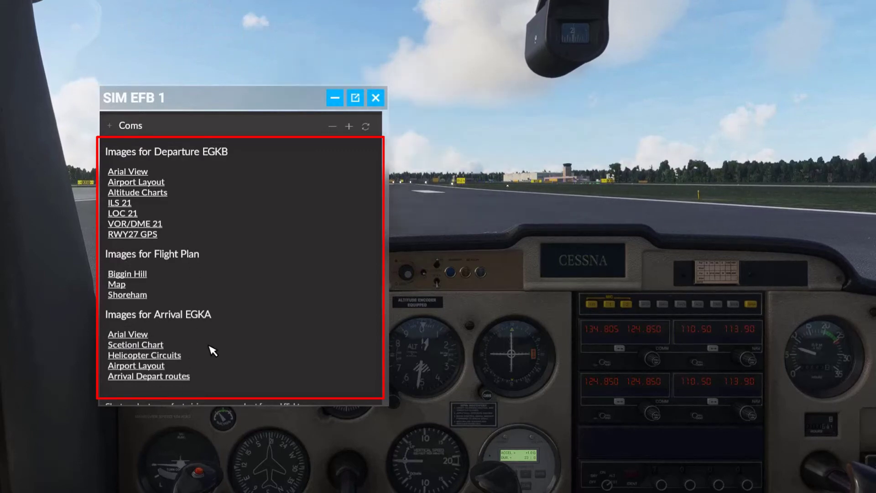
pyautogui.scroll(5, 213, 348)
pyautogui.scroll(2, 213, 348)
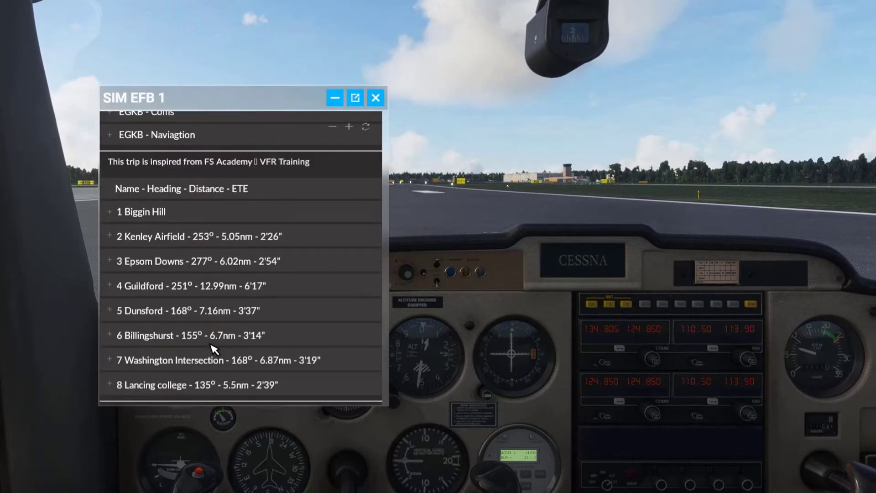
pyautogui.scroll(-6, 212, 348)
pyautogui.scroll(4, 212, 348)
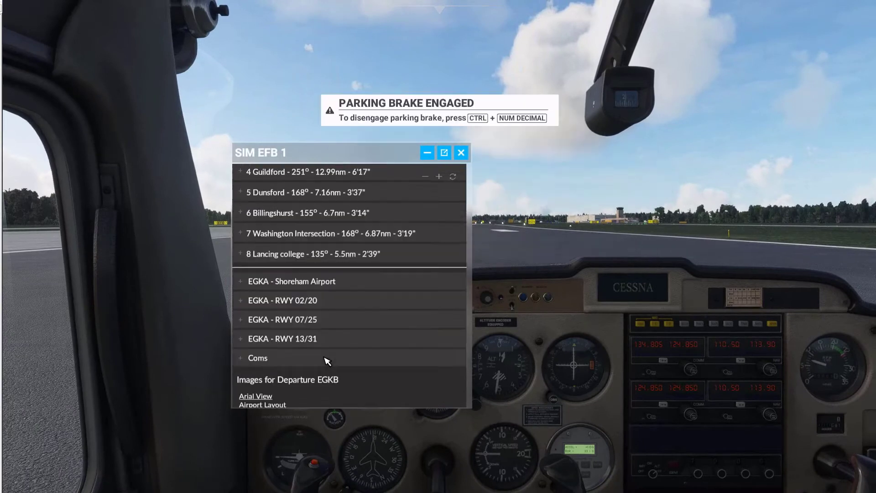
pyautogui.scroll(5, 328, 360)
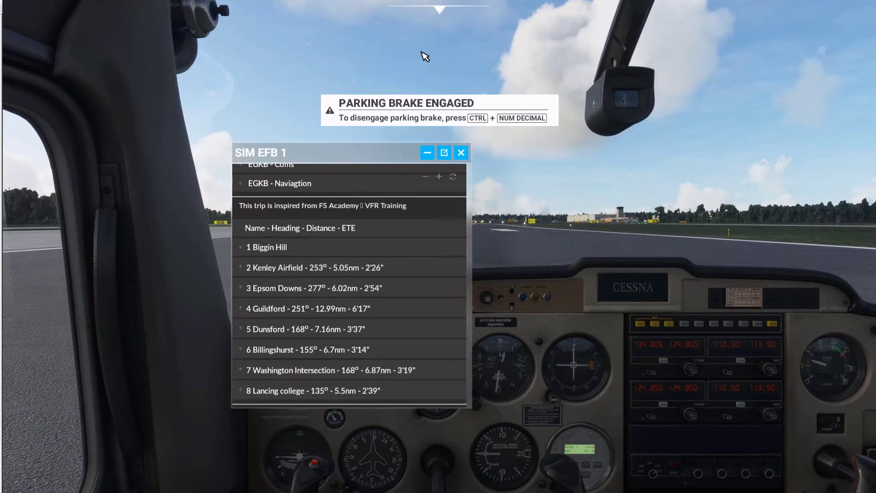
# Open the EFB 2 panel from the MSFS toolbar beside the notes panel
pyautogui.moveTo(434, 13)
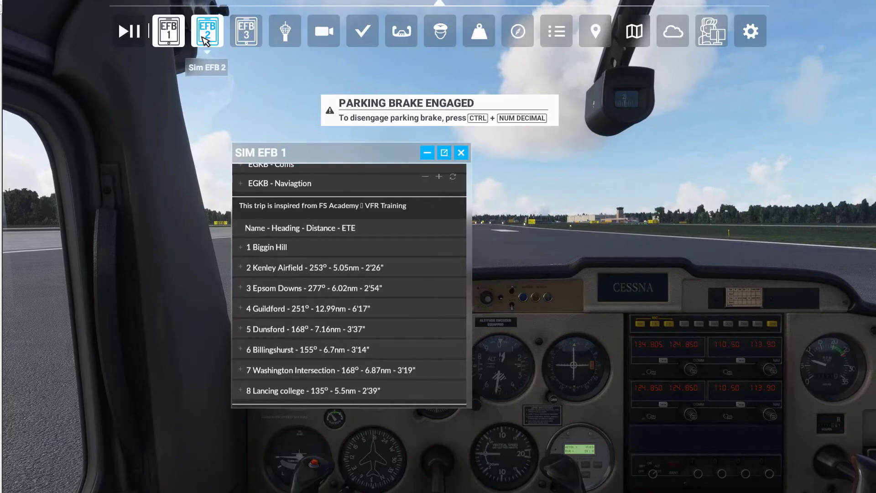
pyautogui.click(206, 32)
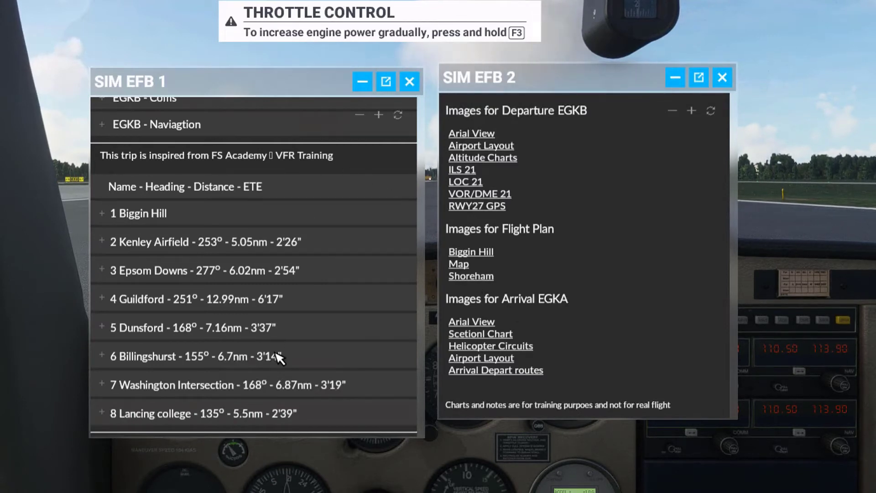
# Load the flight-plan route map and pan it toward Biggin Hill, zooming in twice
pyautogui.click(459, 266)
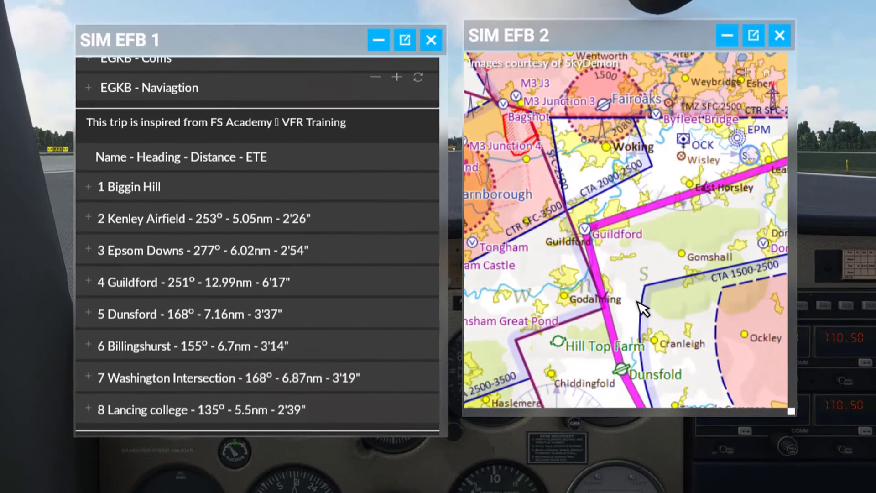
pyautogui.moveTo(597, 317); pyautogui.dragTo(517, 317)
pyautogui.moveTo(640, 314); pyautogui.dragTo(544, 327)
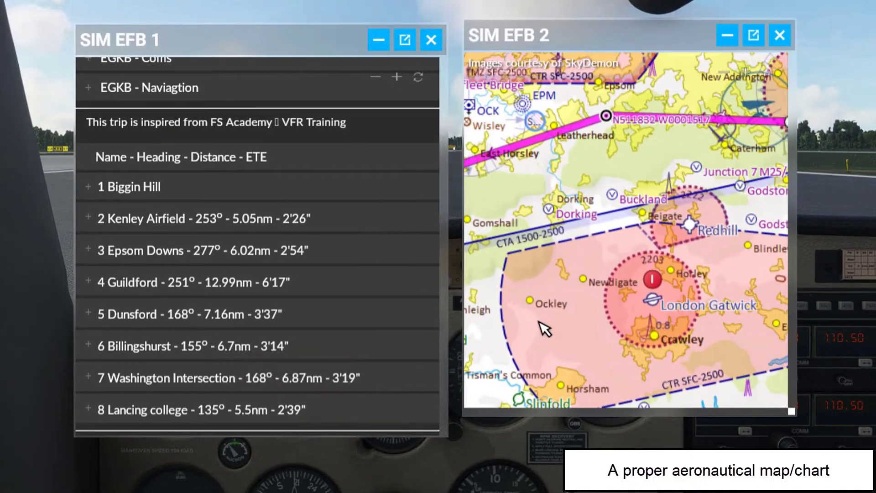
pyautogui.moveTo(648, 287)
pyautogui.mouseDown()
pyautogui.moveTo(571, 336)
pyautogui.moveTo(562, 308)
pyautogui.mouseUp()
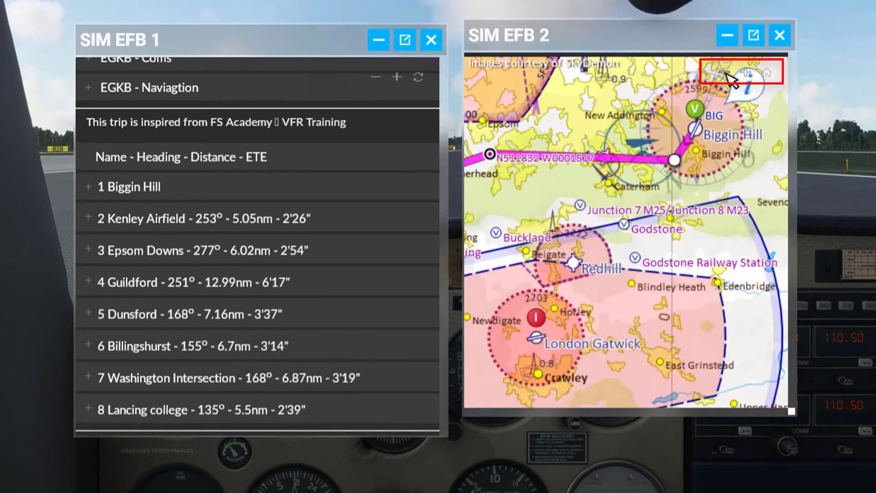
pyautogui.click(746, 73)
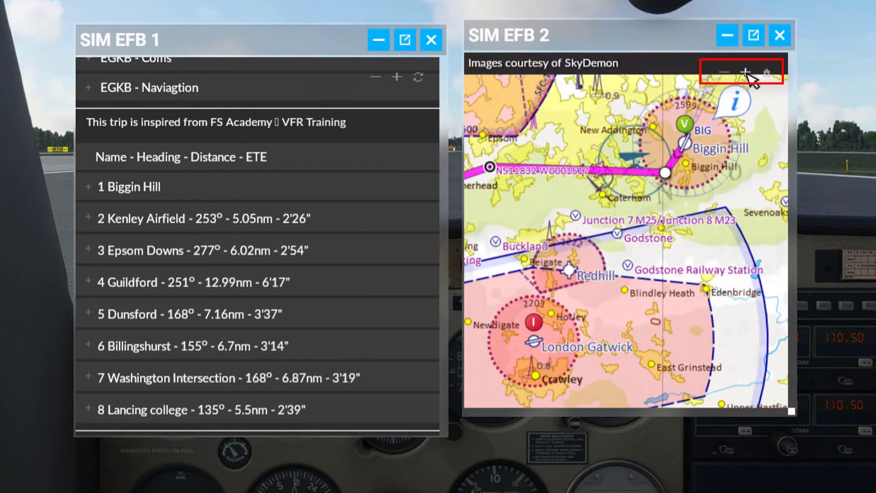
pyautogui.click(748, 73)
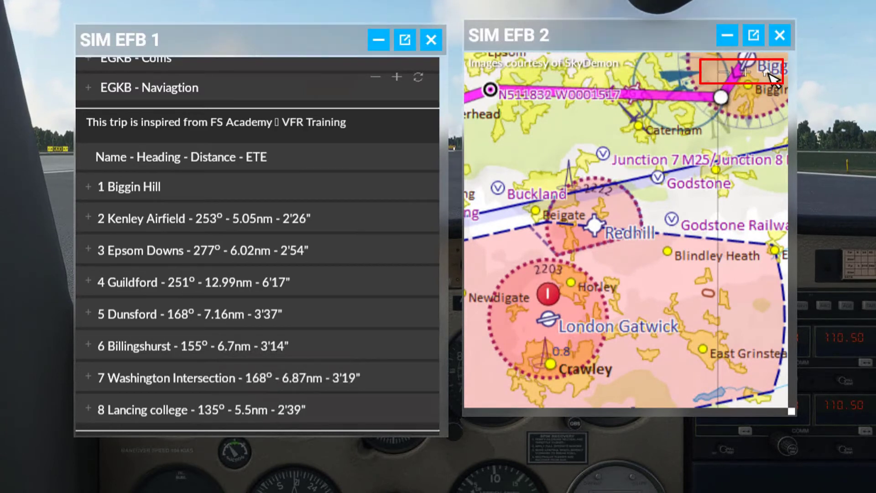
# Open the Biggin Hill flight-plan chart from the image list and zoom in twice
pyautogui.click(769, 73)
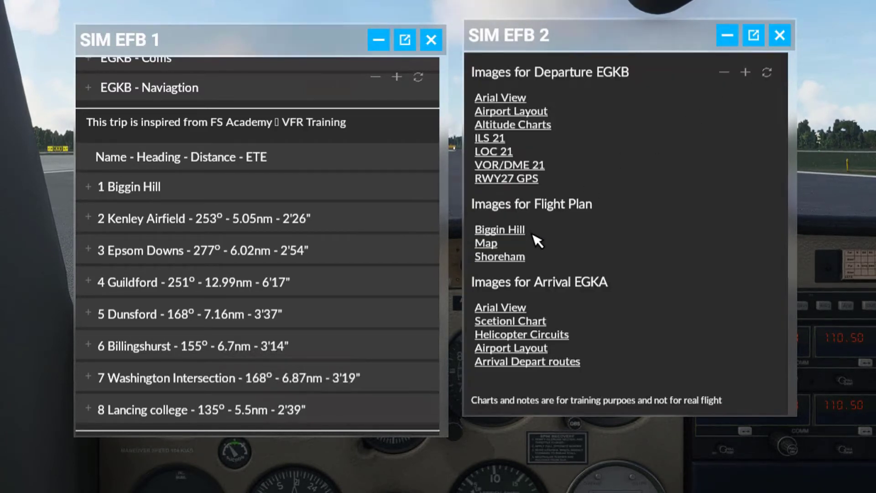
pyautogui.click(511, 233)
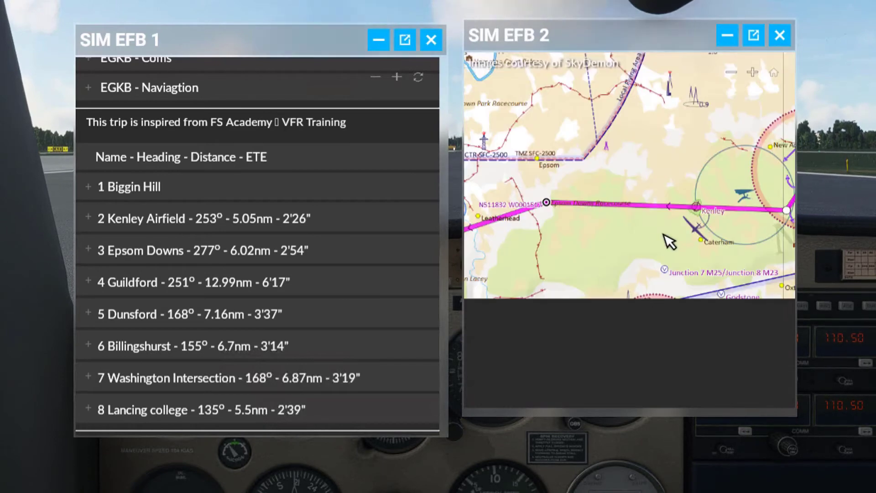
pyautogui.click(752, 73)
pyautogui.click(753, 73)
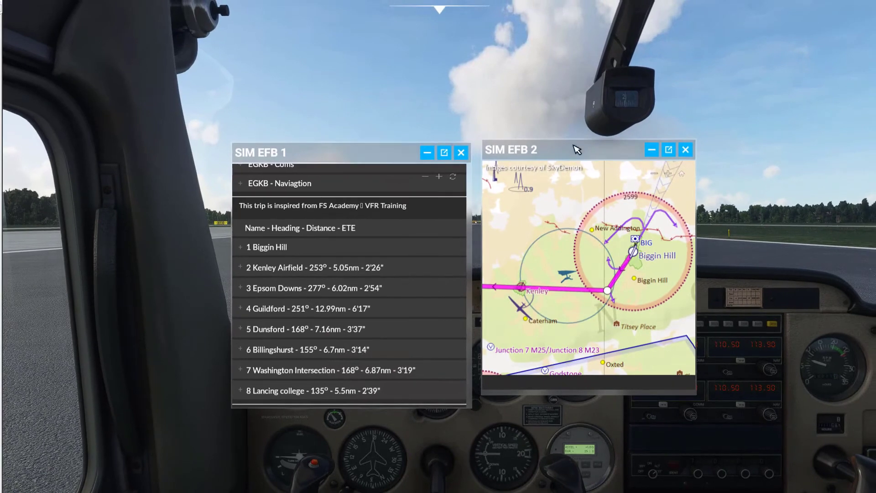
# Open the EFB 3 panel and preview the departure Arial View photo
pyautogui.moveTo(454, 19)
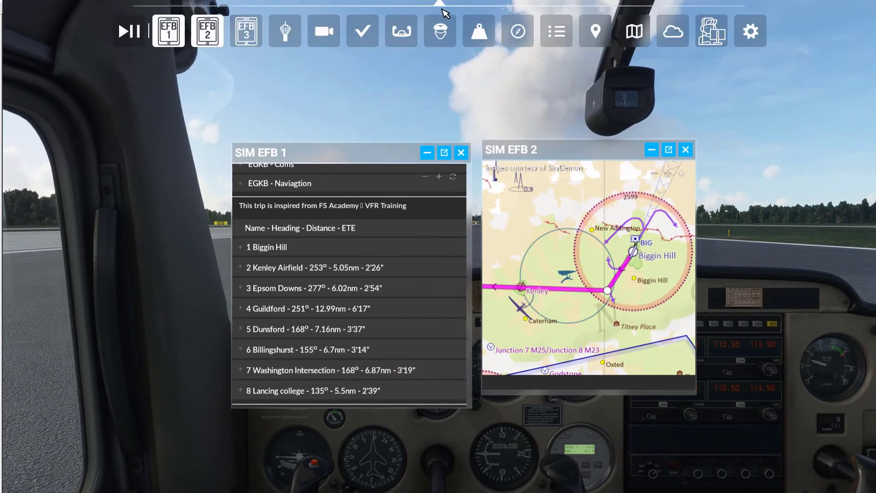
pyautogui.click(246, 33)
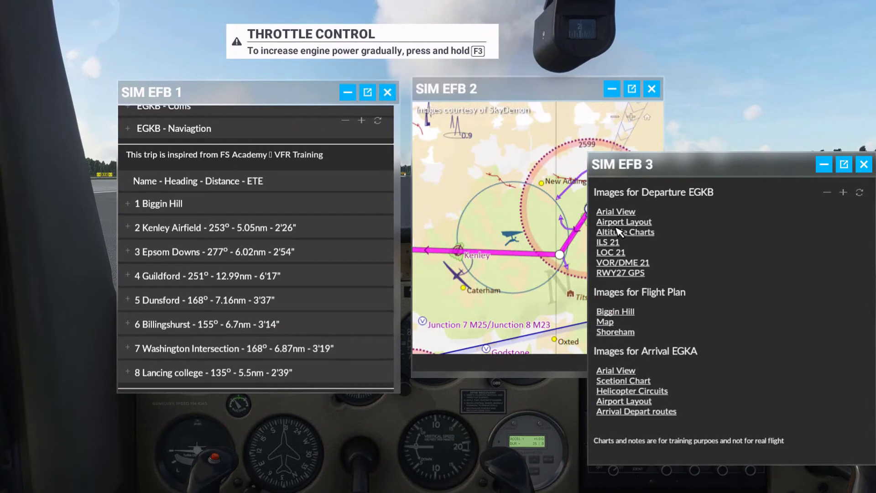
pyautogui.click(620, 213)
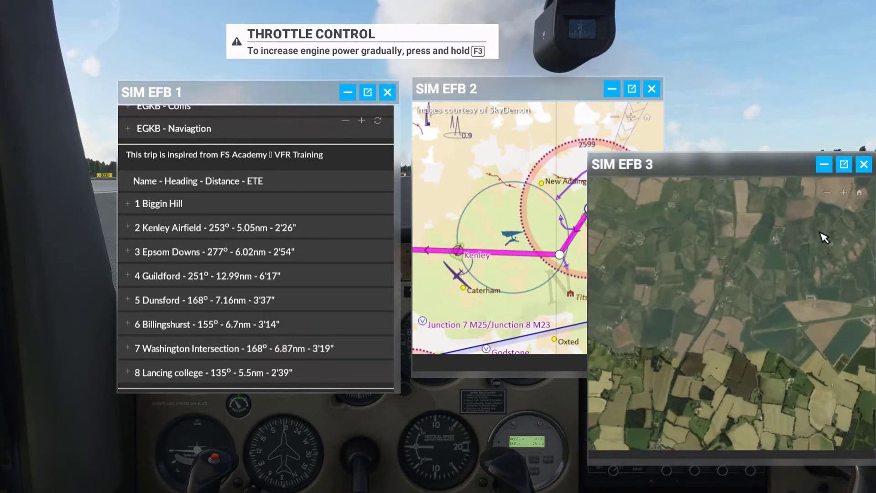
pyautogui.click(860, 193)
# Show the Biggin Hill Airport Layout chart panned to the airfield map, then bring the route chart forward
pyautogui.click(628, 223)
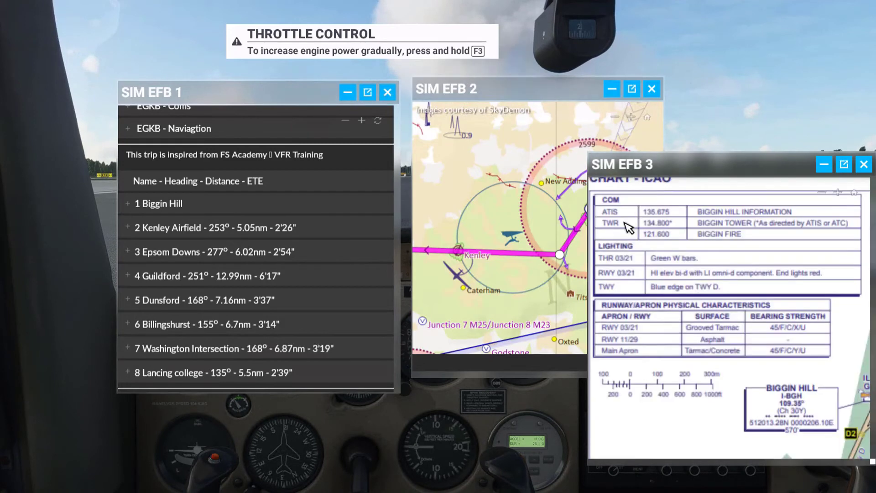
pyautogui.moveTo(720, 312); pyautogui.dragTo(828, 197)
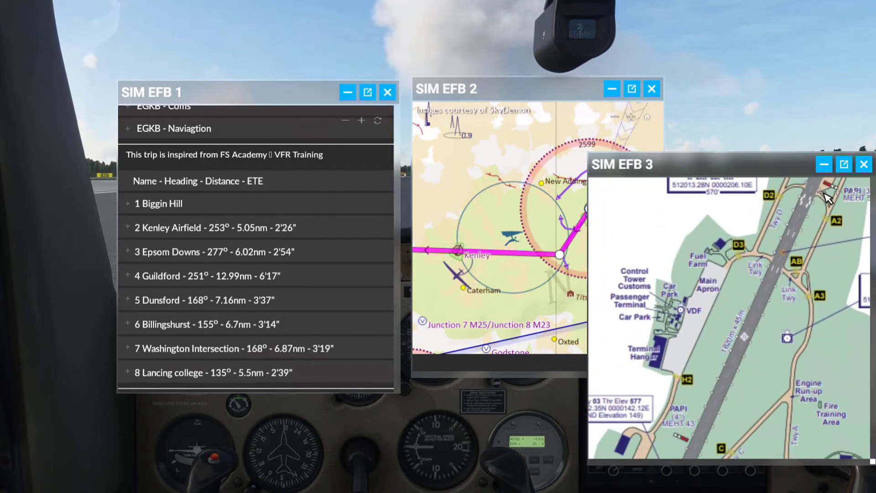
pyautogui.scroll(-5, 730, 274)
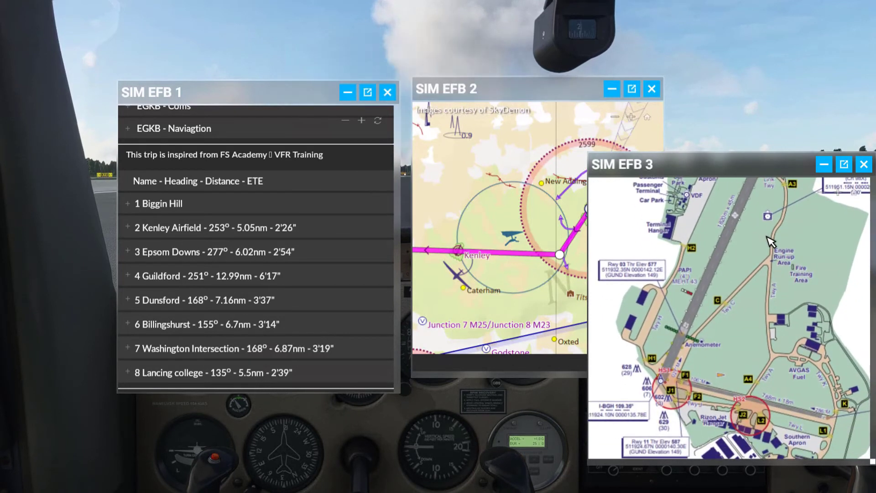
pyautogui.click(551, 224)
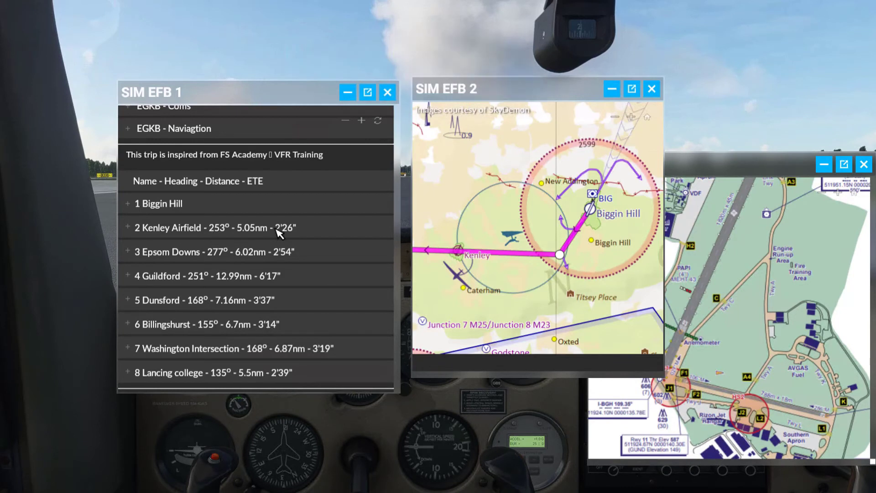
# Expand the EGKB RWY 03/21 and Coms details, then collapse the EFB 1 and EFB 2 panels
pyautogui.scroll(3, 279, 233)
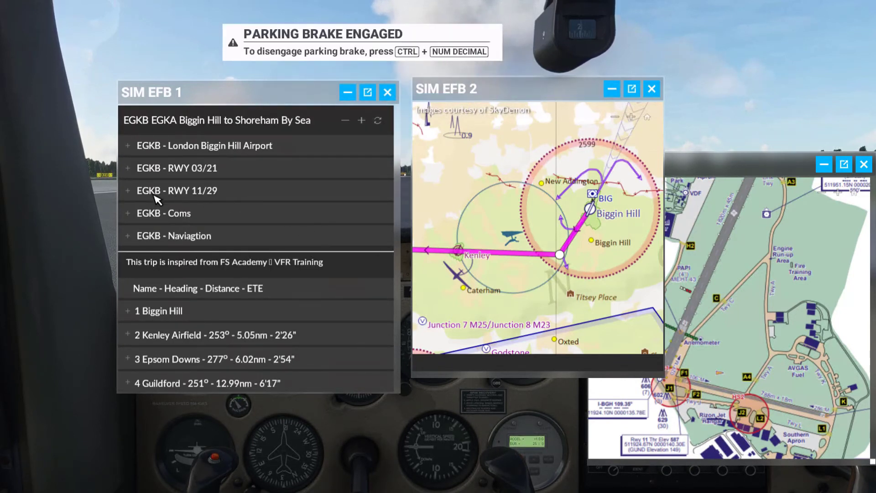
pyautogui.click(131, 171)
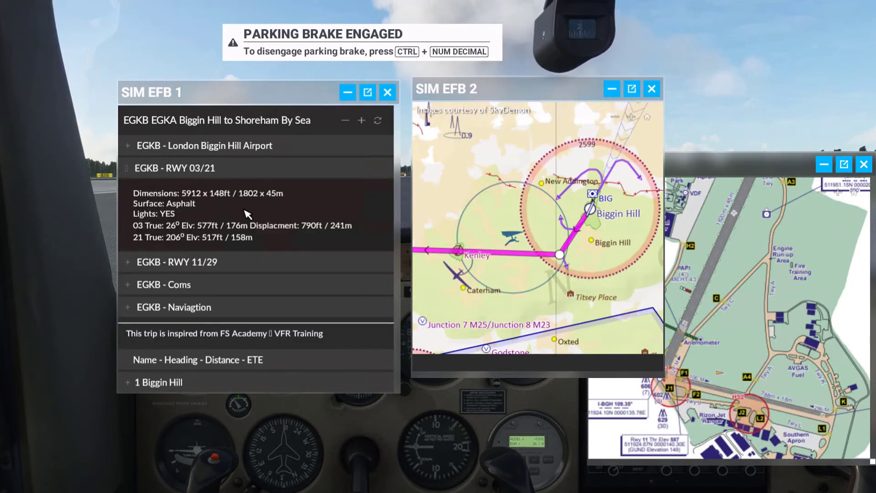
pyautogui.click(131, 288)
pyautogui.click(131, 286)
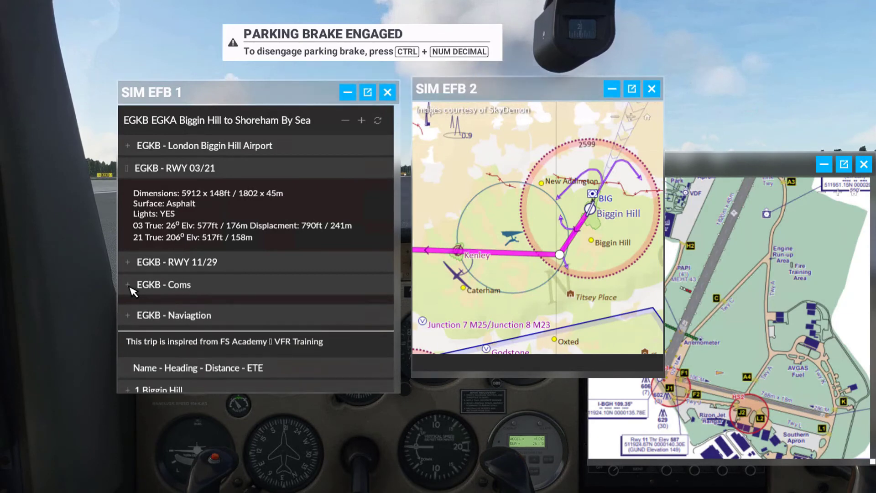
pyautogui.click(347, 92)
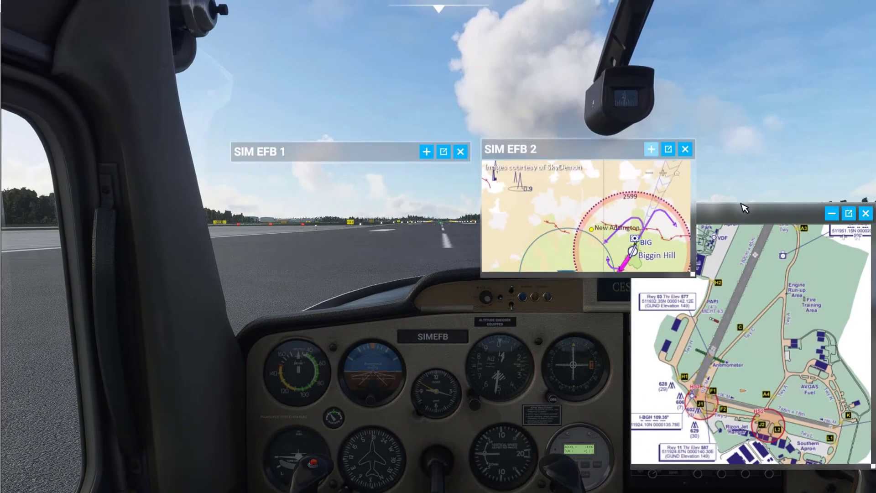
pyautogui.click(627, 113)
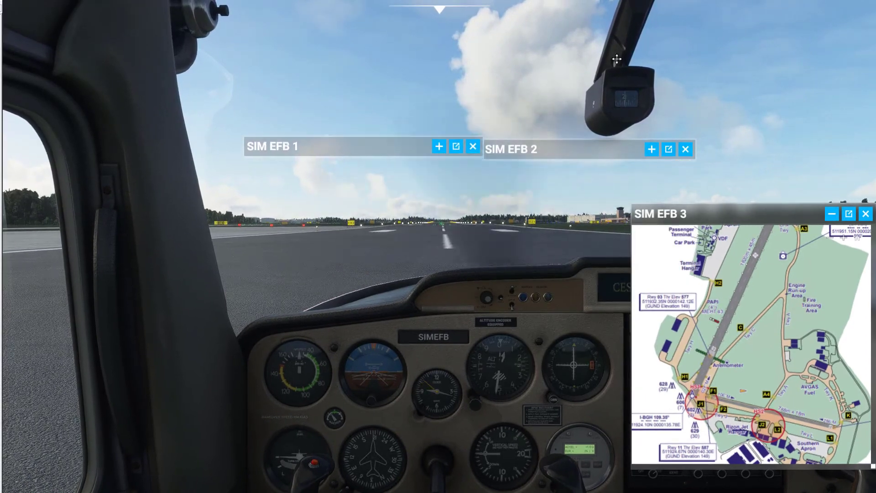